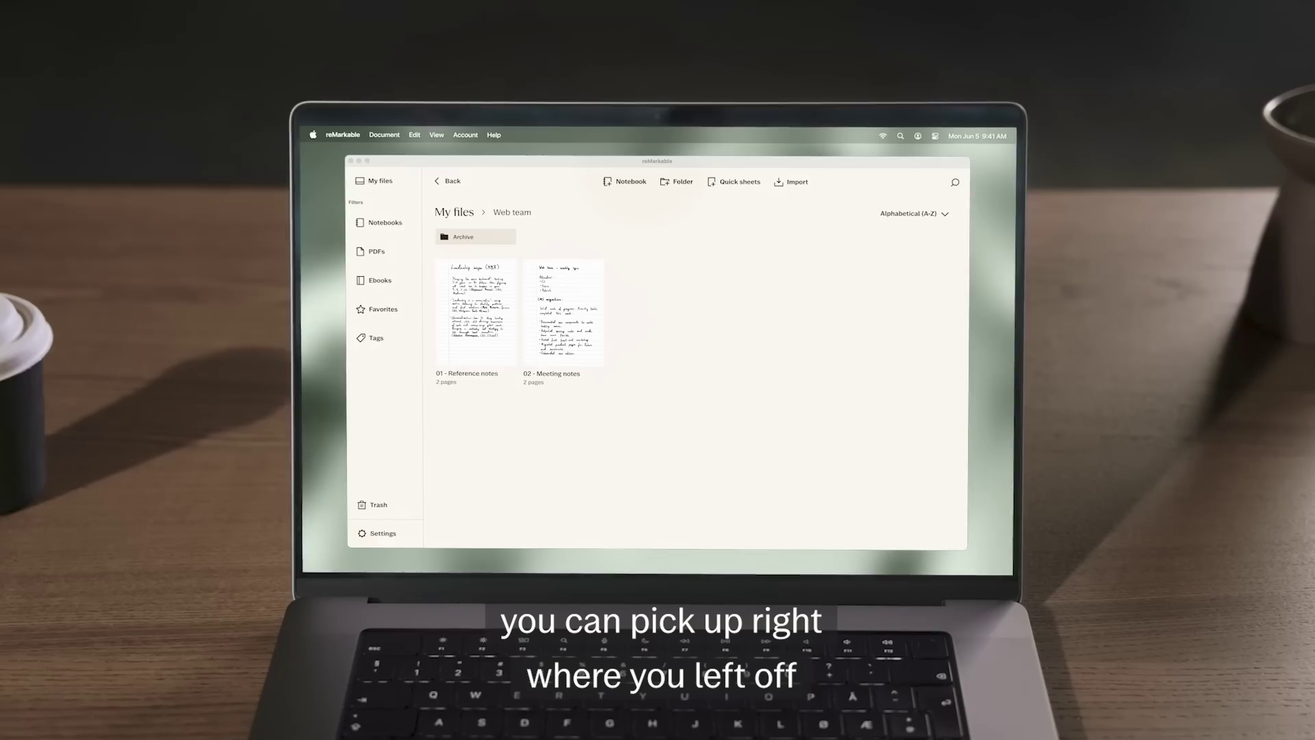
# Open the 02 - Meeting notes notebook to its handwritten Web team - weekly sync page.
pyautogui.click(581, 314)
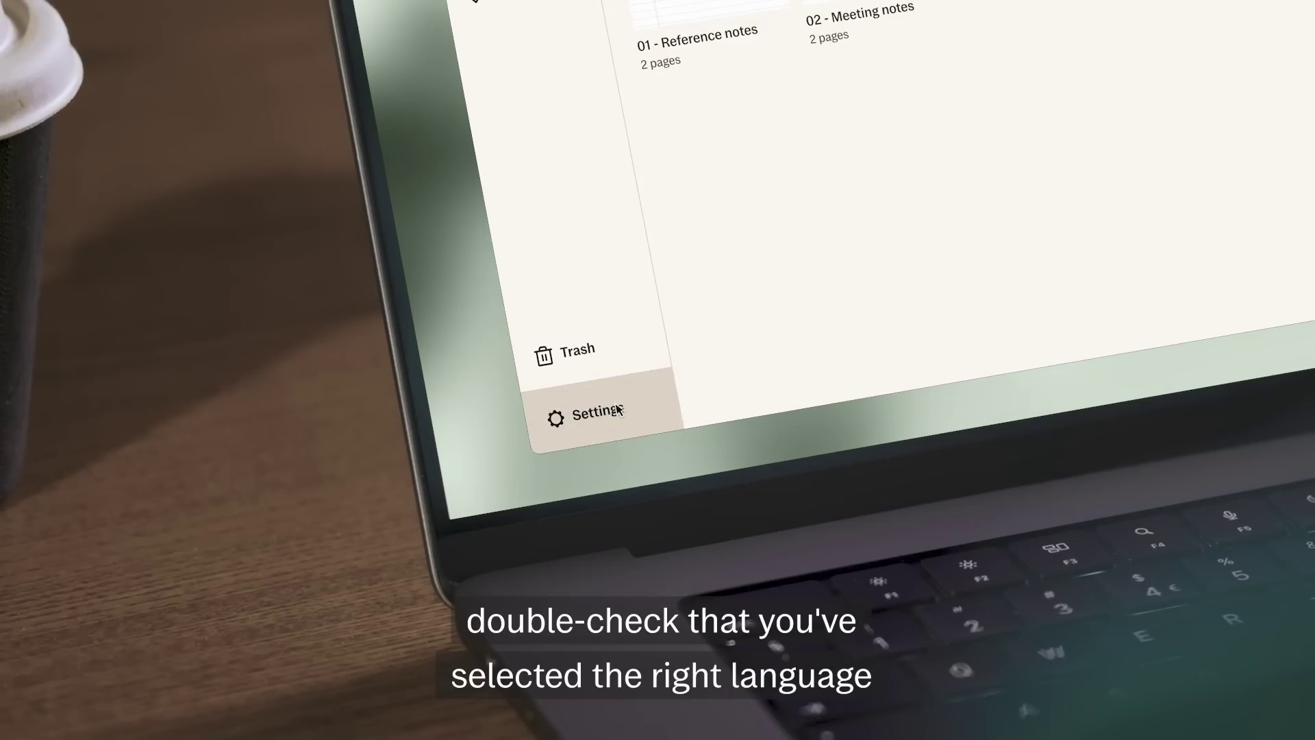
pyautogui.click(618, 410)
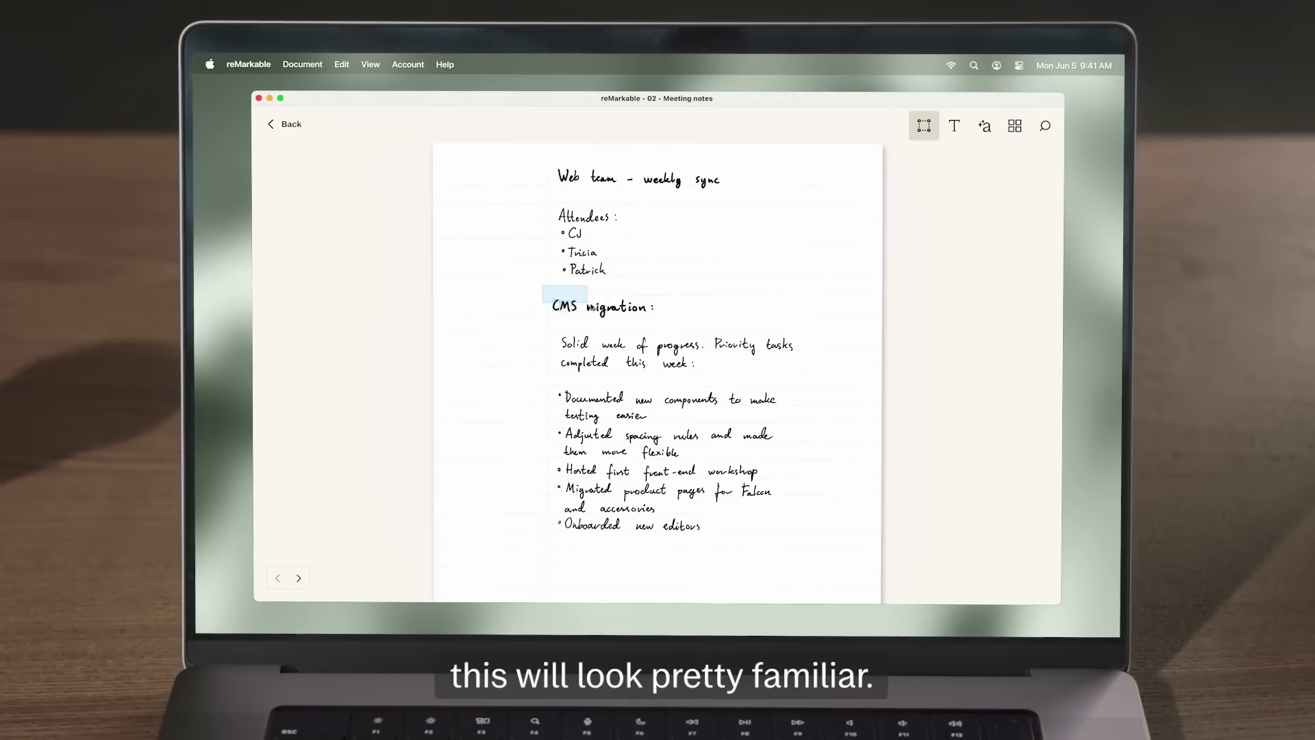
# Cut the handwritten CMS migration heading and paste it back twice, slightly further left.
pyautogui.moveTo(588, 304); pyautogui.dragTo(650, 324)
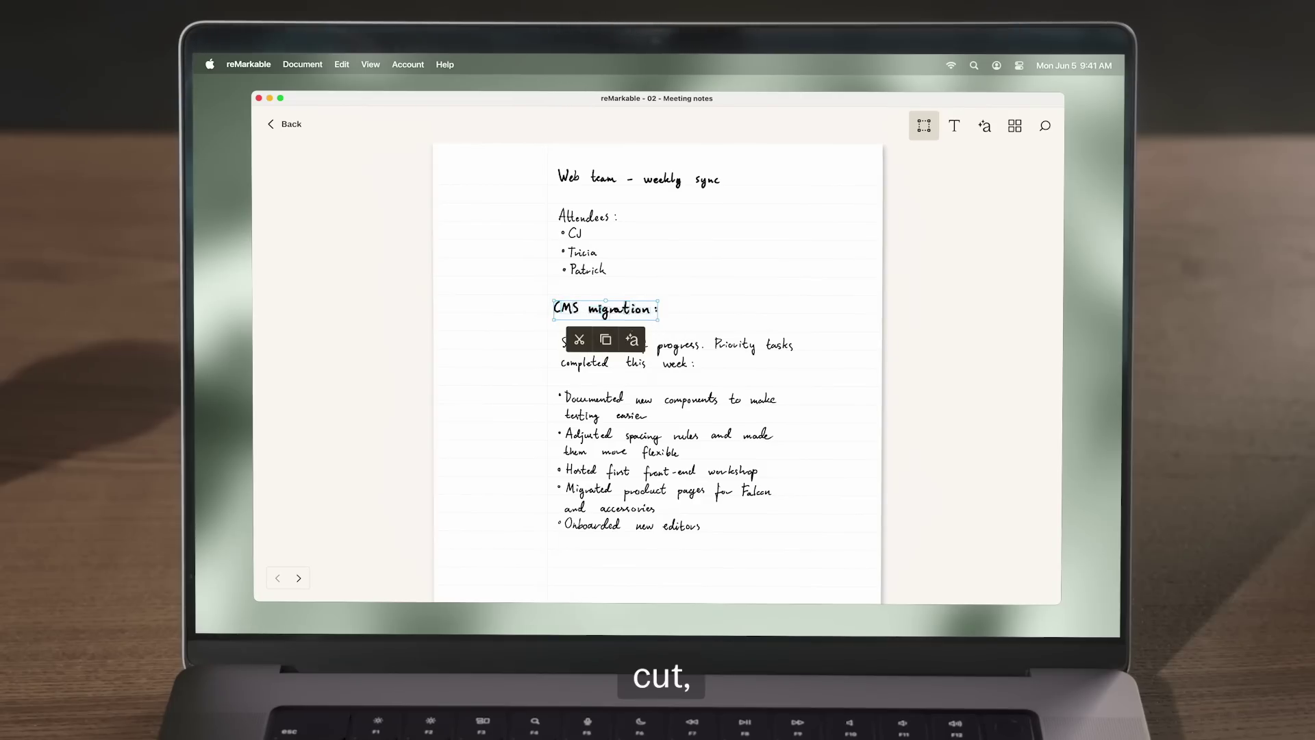
pyautogui.rightClick(596, 300)
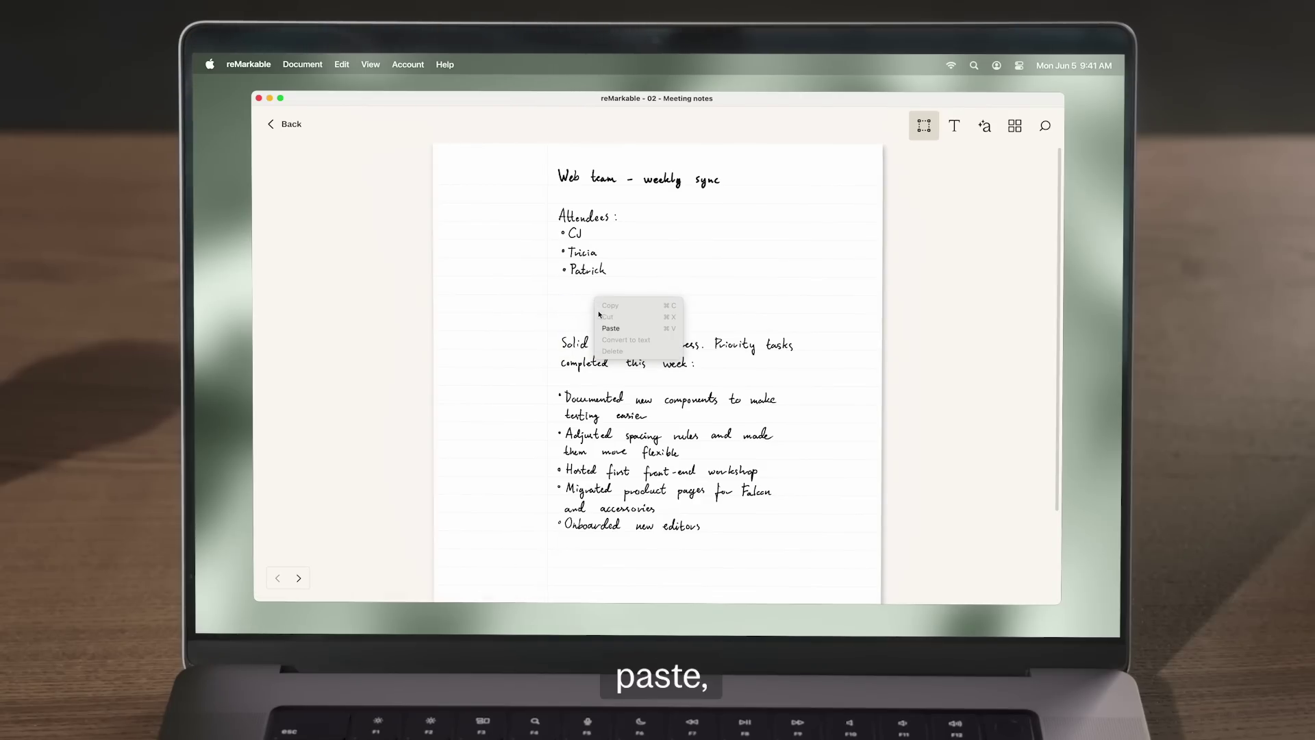
pyautogui.click(608, 329)
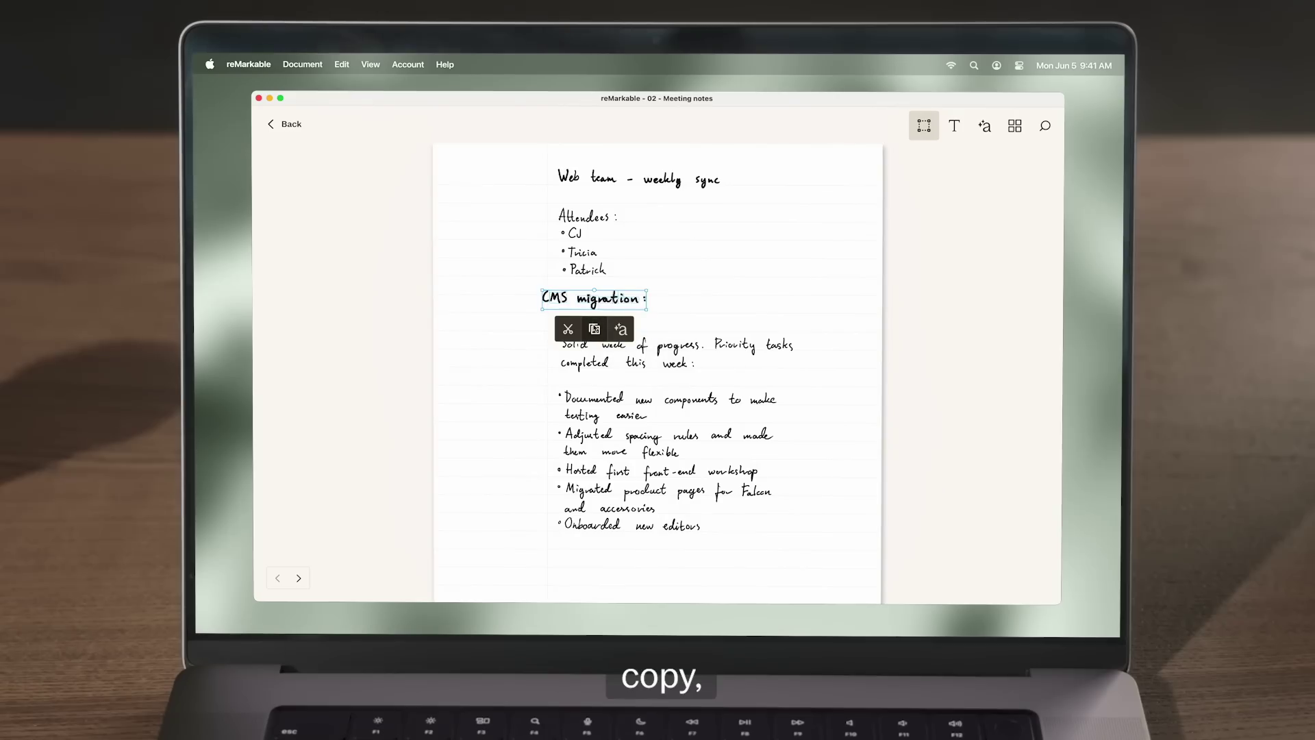
pyautogui.rightClick(690, 302)
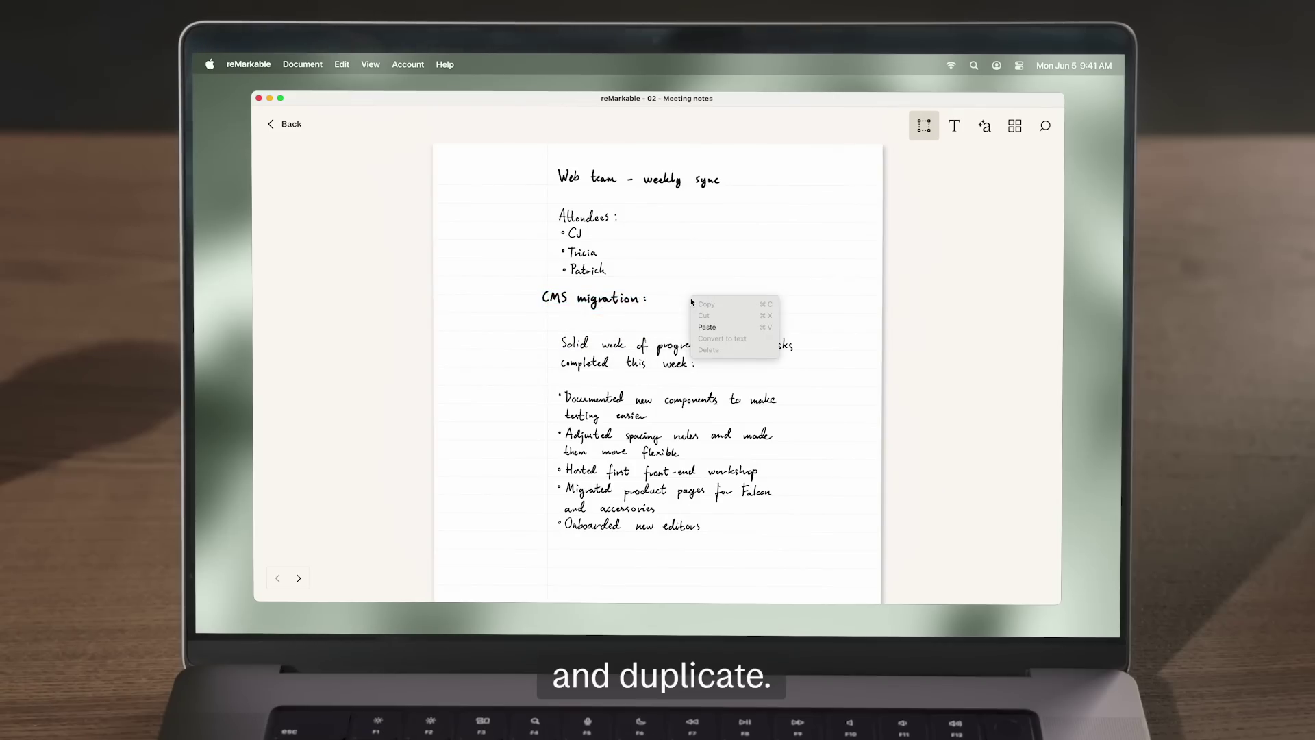
pyautogui.click(704, 326)
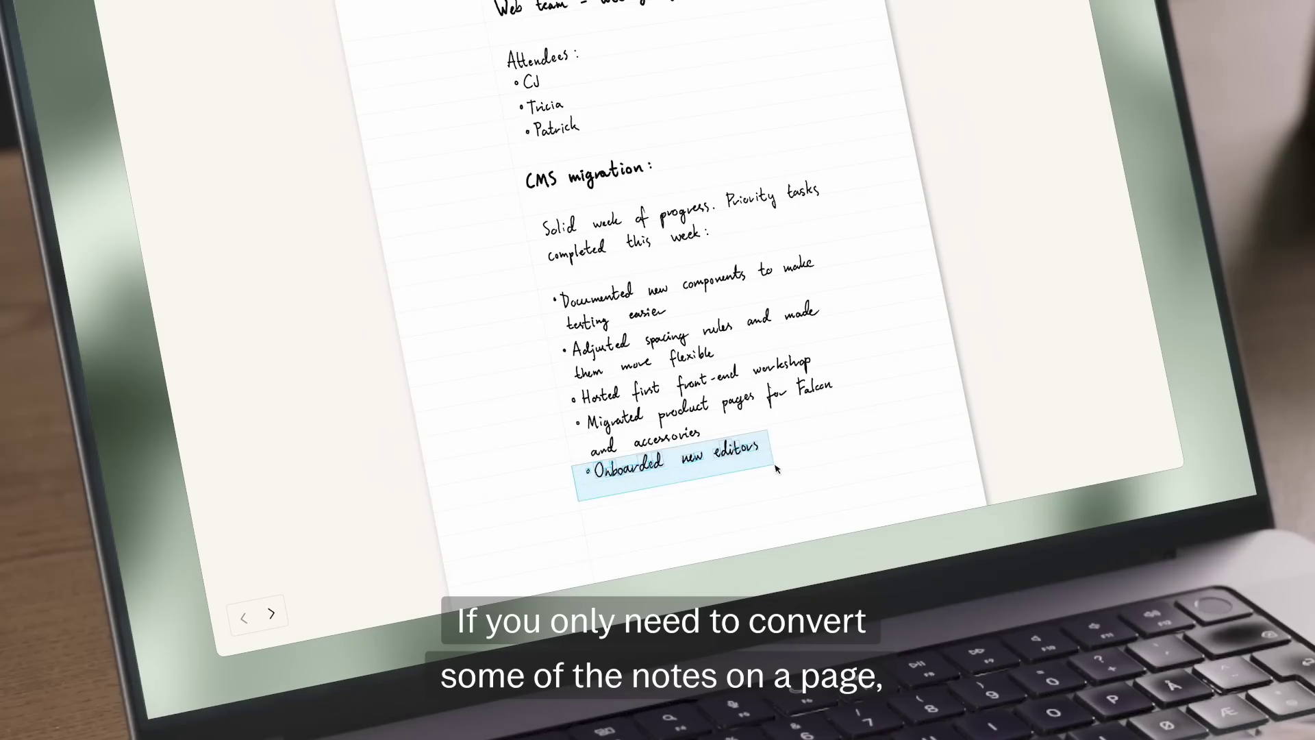
# Select the handwritten Onboarded new editors bullet and convert it to typed text.
pyautogui.moveTo(776, 467); pyautogui.dragTo(775, 468)
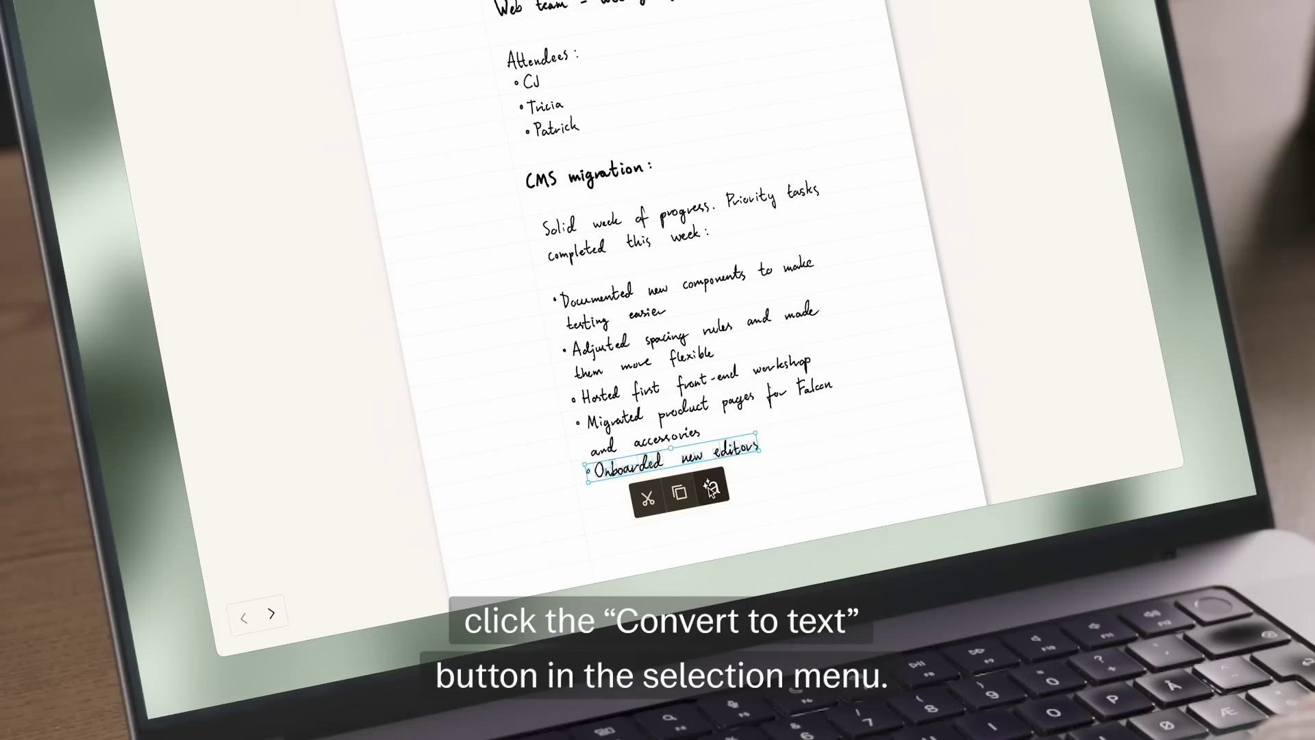
pyautogui.click(710, 488)
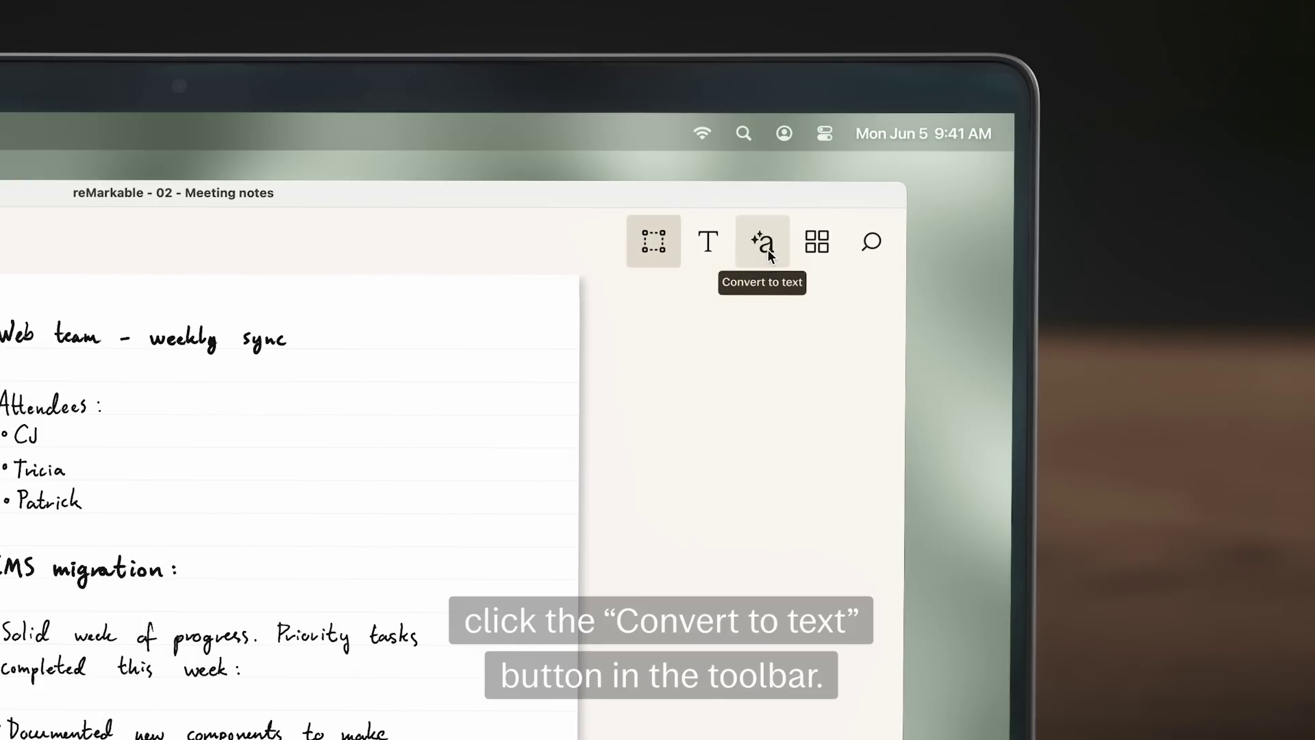
# Convert the entire Web team - weekly sync page, headings and bullets, to typed text.
pyautogui.click(768, 254)
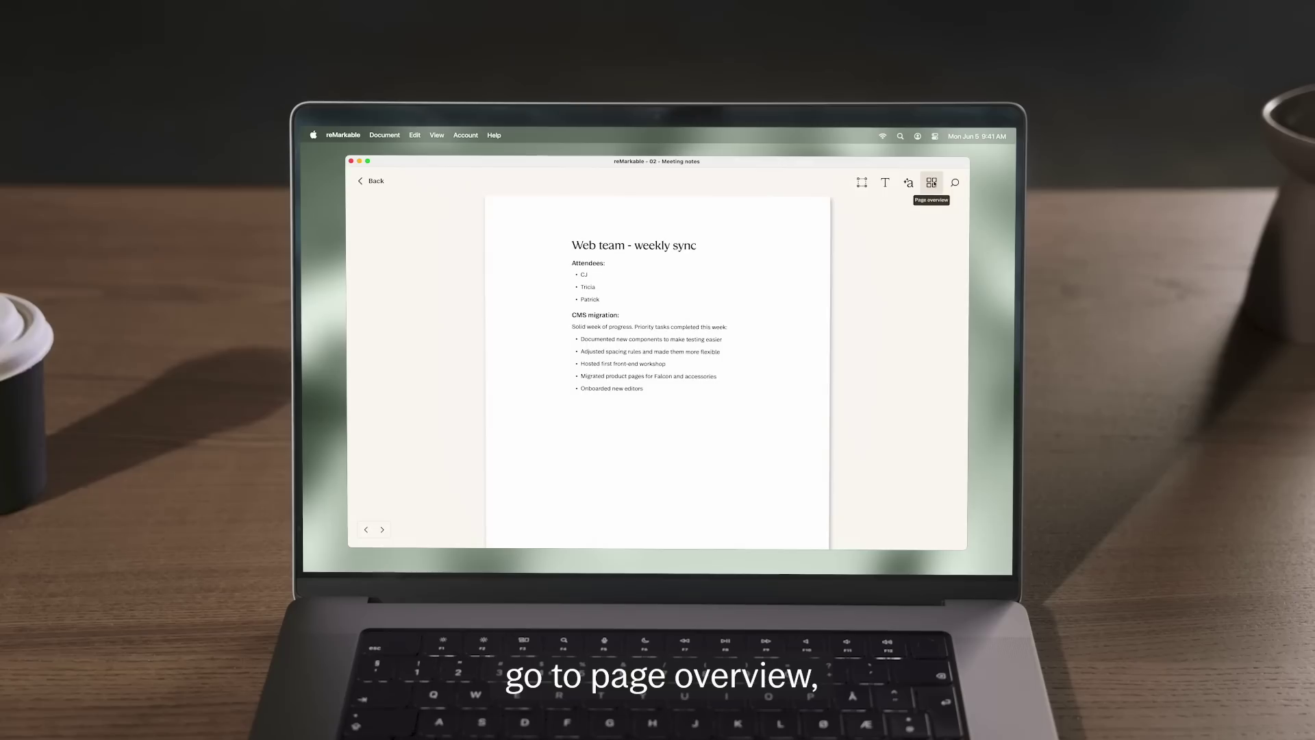
# Convert handwritten pages 1 and 3 together in Page overview, adding typed Page 4.
pyautogui.click(927, 187)
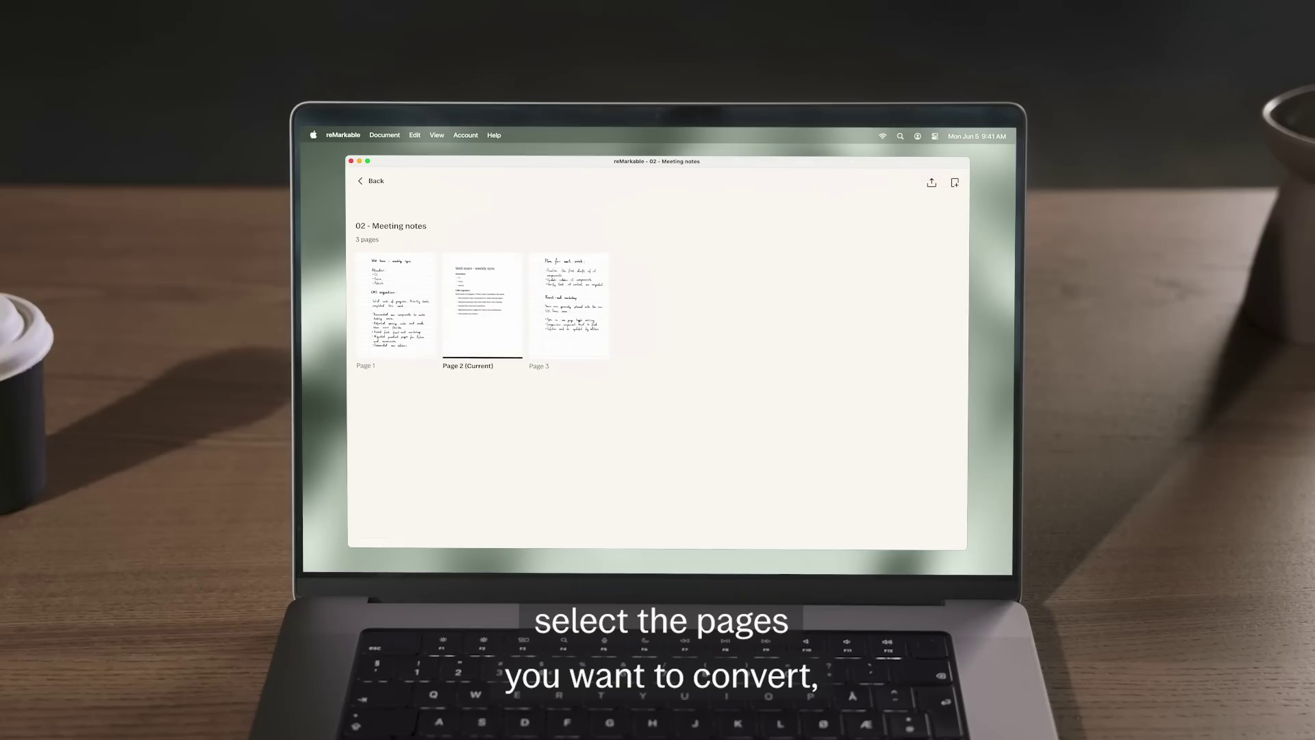
pyautogui.click(588, 299)
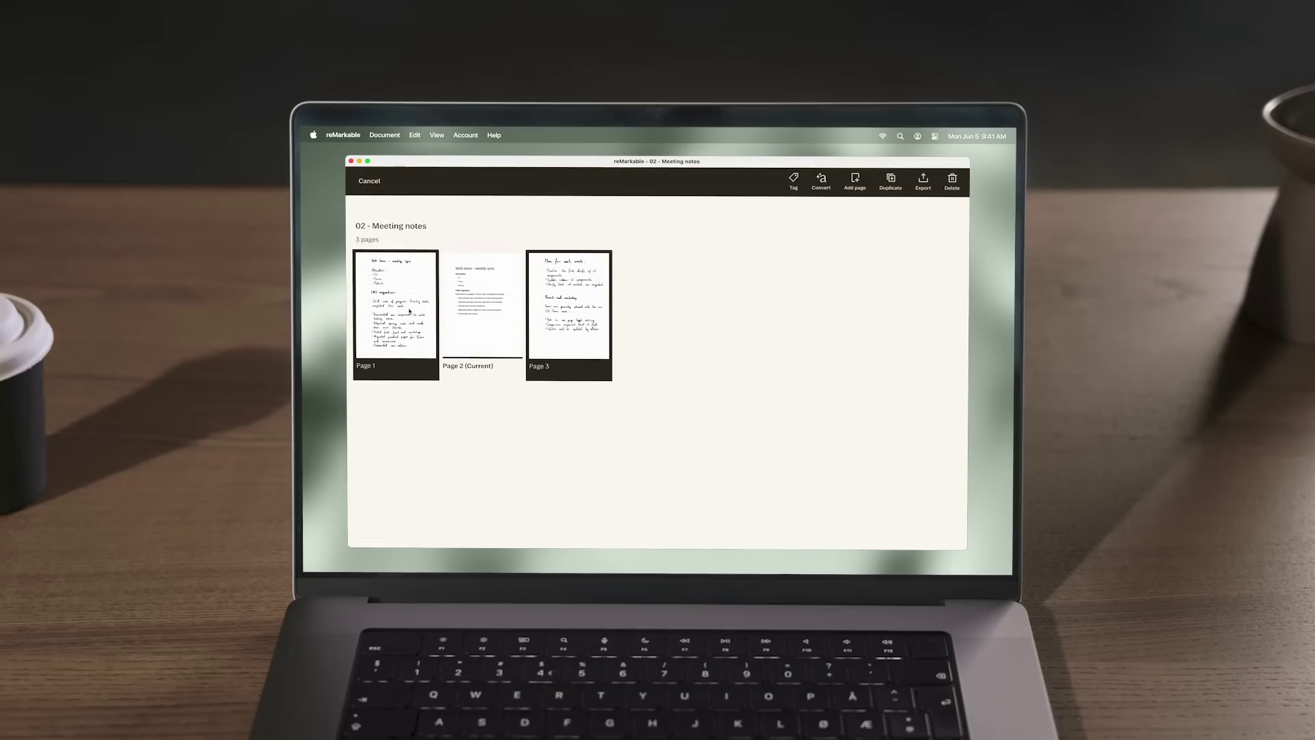
pyautogui.click(823, 181)
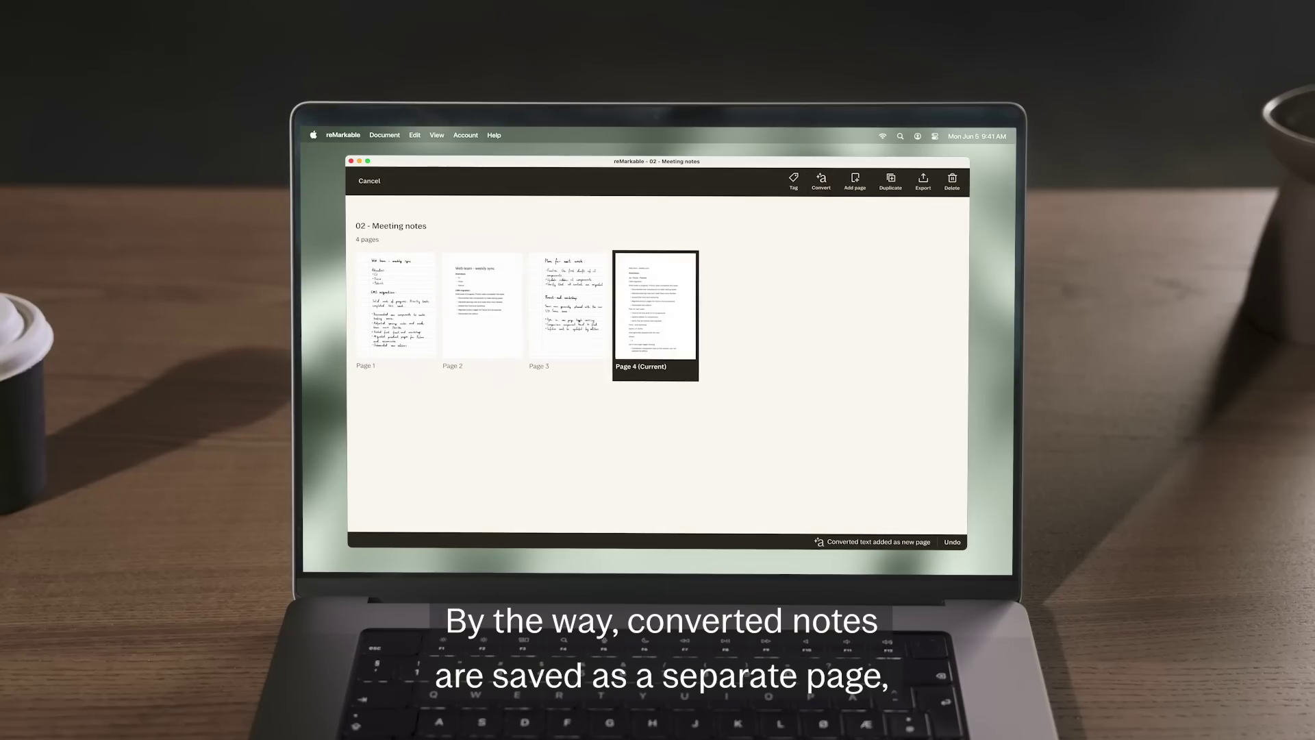
pyautogui.click(367, 183)
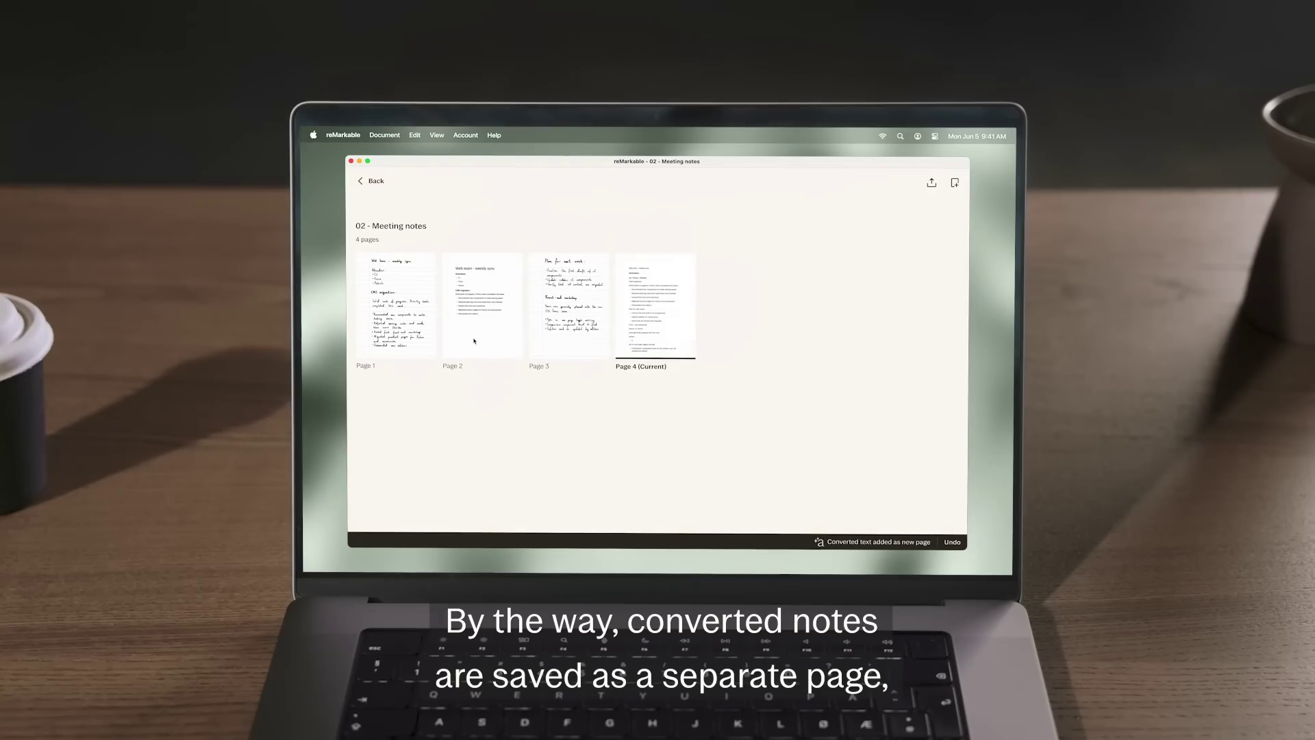
# Open the typed Web team - weekly sync page, then return to handwritten page 1 of 4.
pyautogui.click(474, 341)
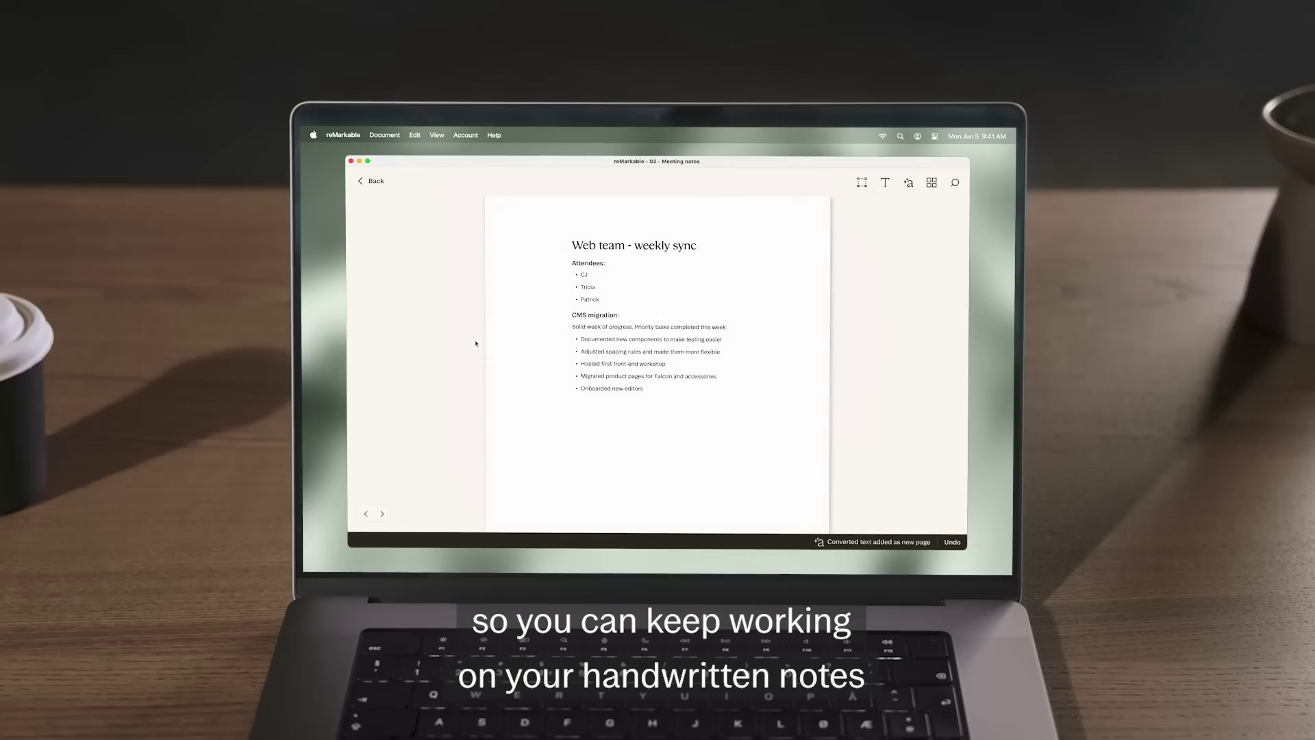
pyautogui.click(366, 514)
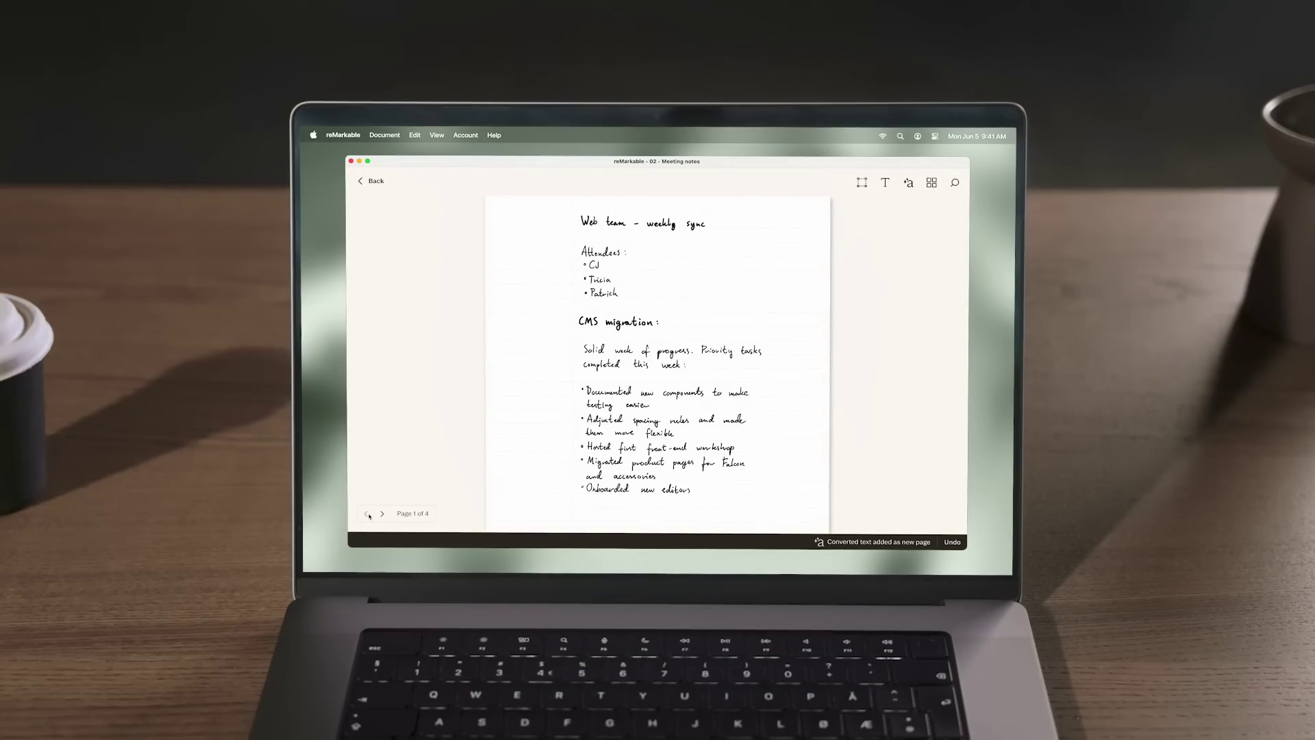